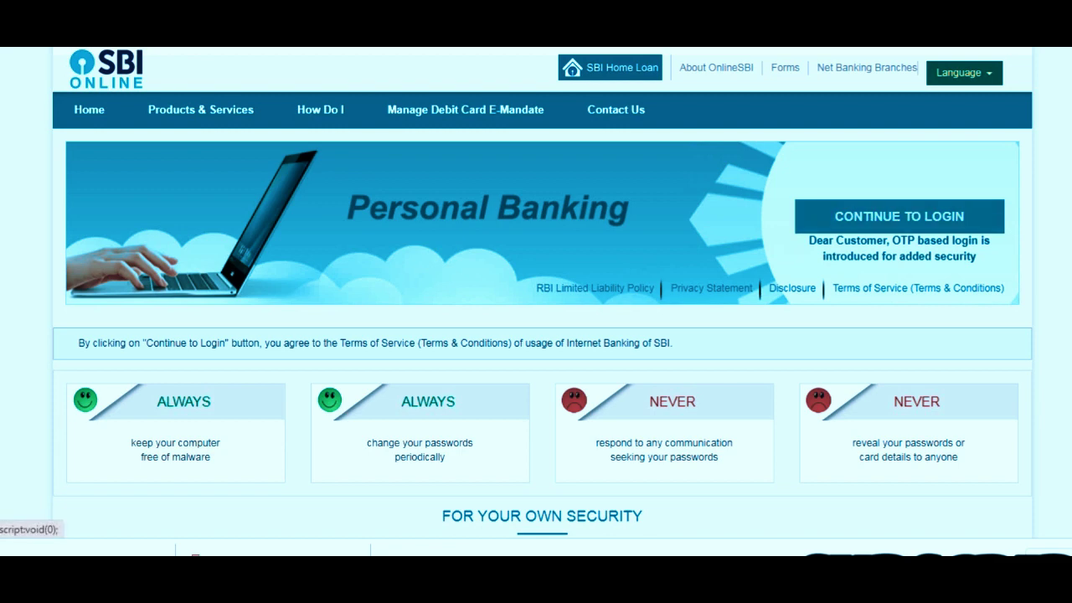
Step: Continue to the personal banking login and open the Power Jyoti Fee Collection (PUL) payment page
left_click(899, 216)
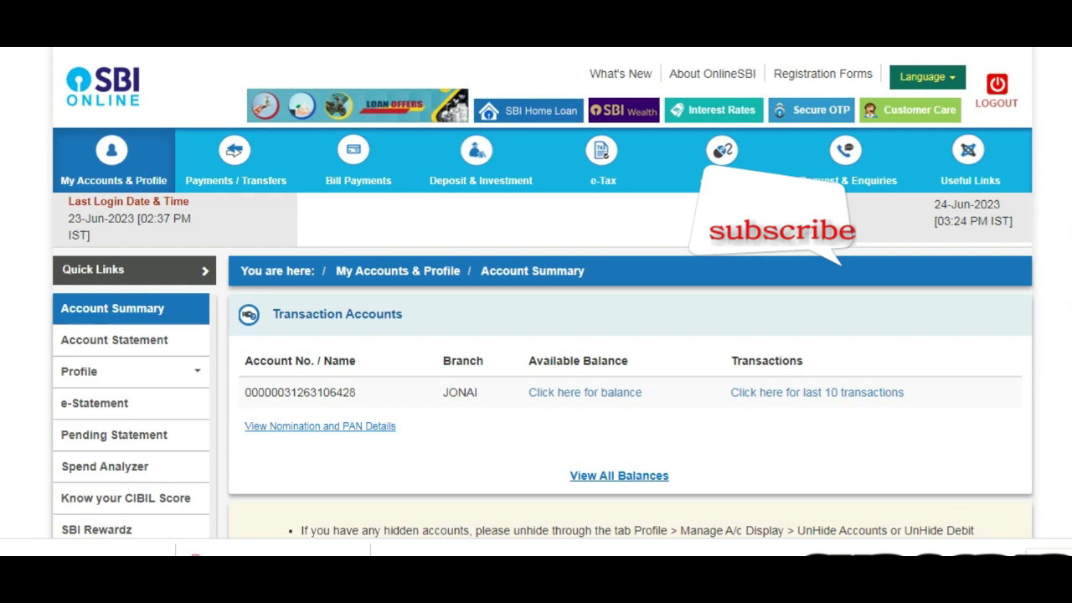
mouse_move(235, 163)
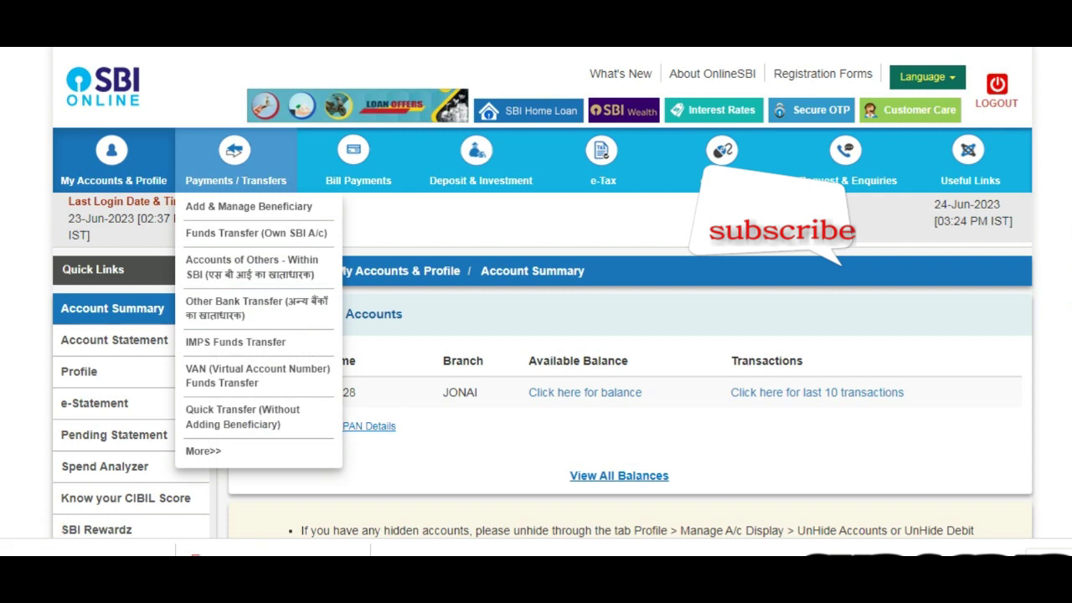
left_click(235, 163)
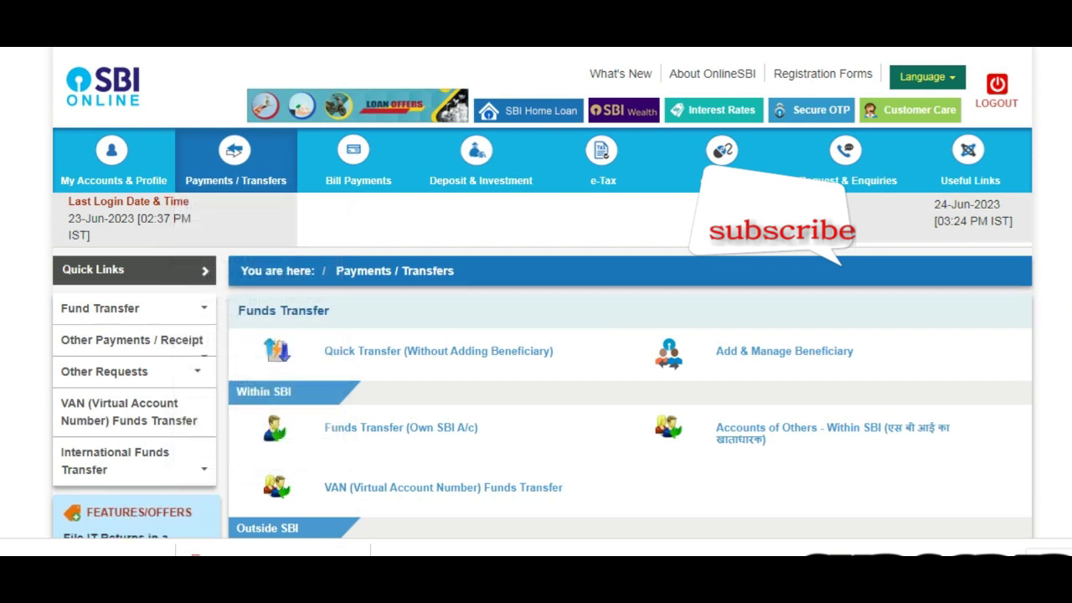
scroll(543, 294, "down", 2)
scroll(542, 293, "down", 2)
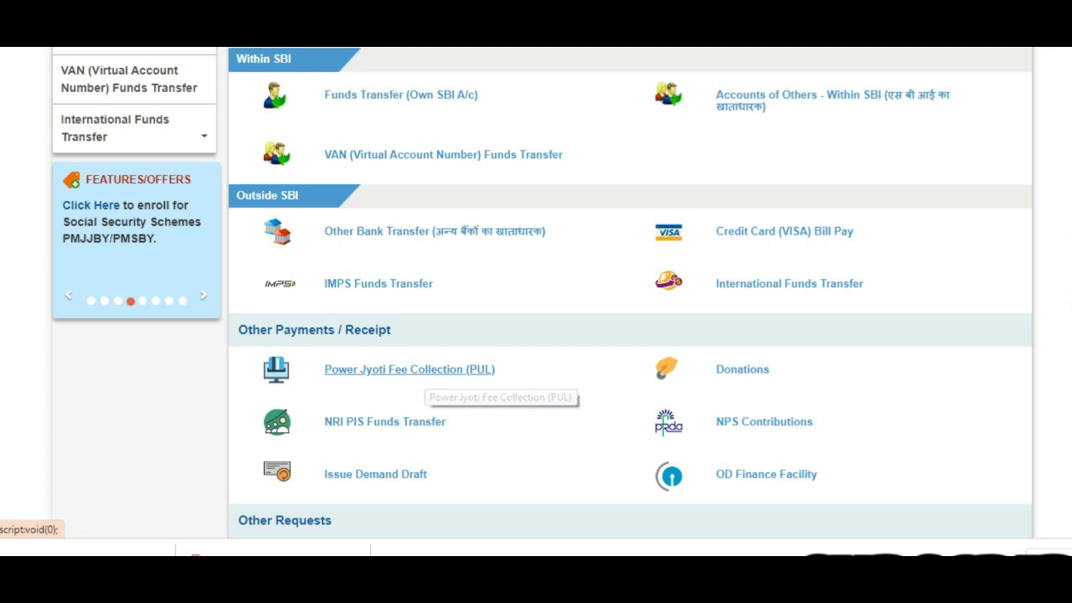
left_click(410, 369)
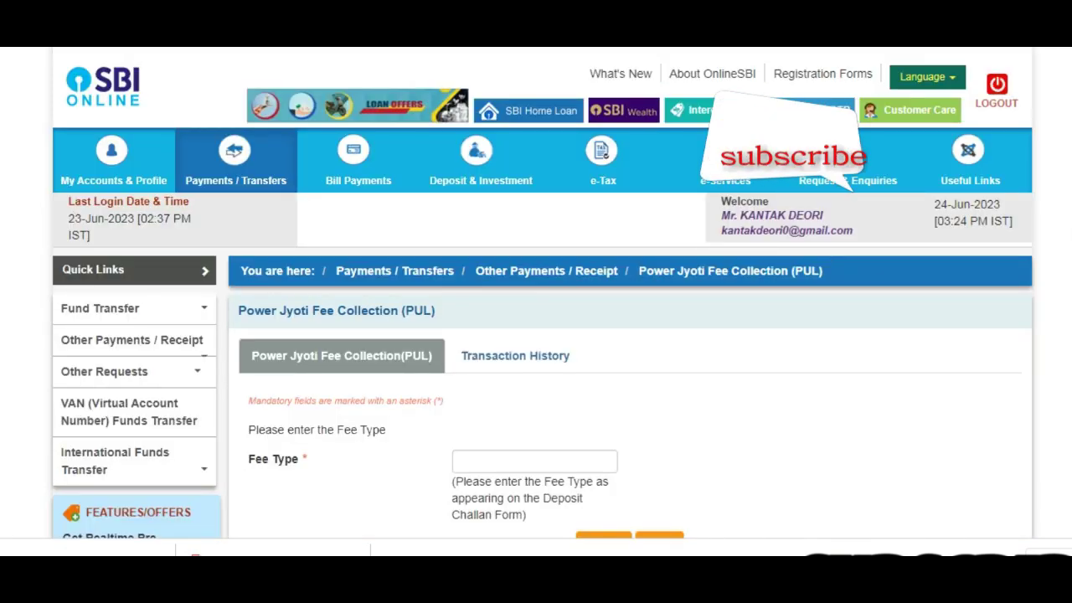
Step: Look up the fee type on the fee payment challan, enter 349 as the Fee Type, and submit it
scroll(536, 335, "down", 1)
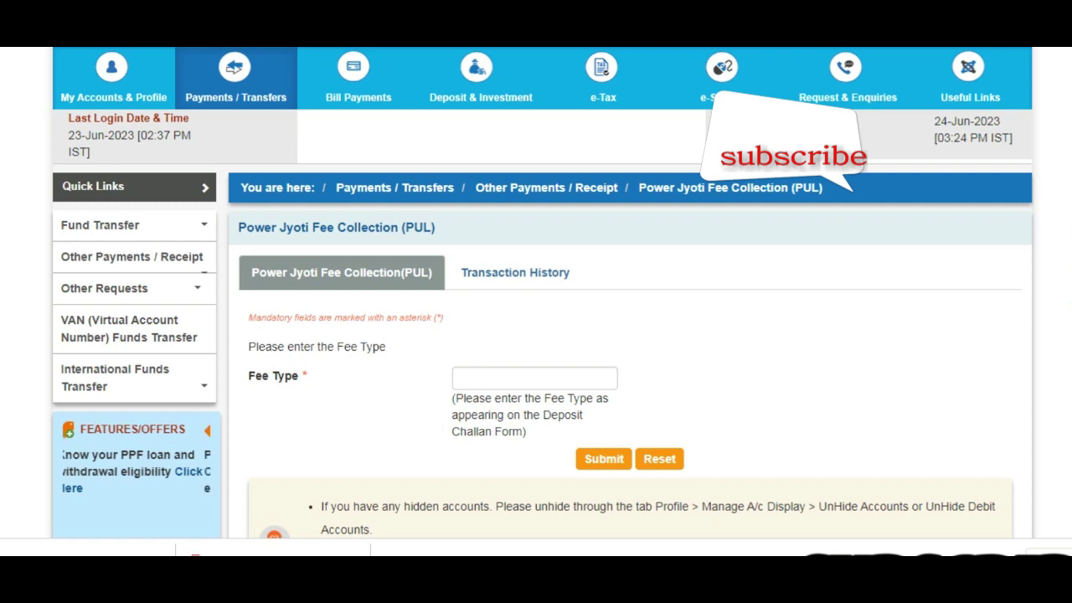
left_click(457, 377)
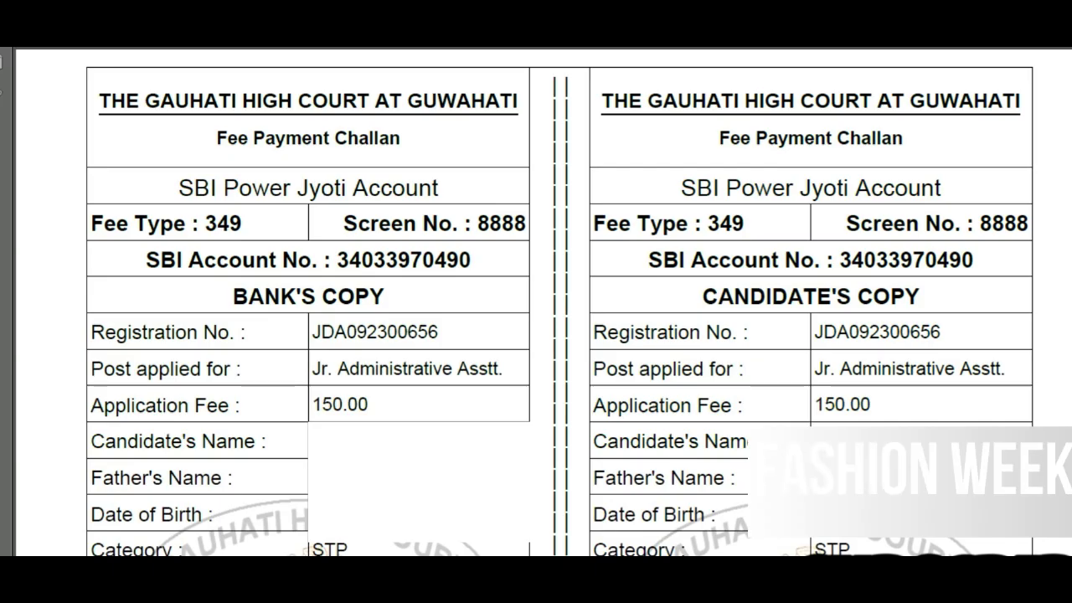
left_click_drag(242, 224, 90, 223)
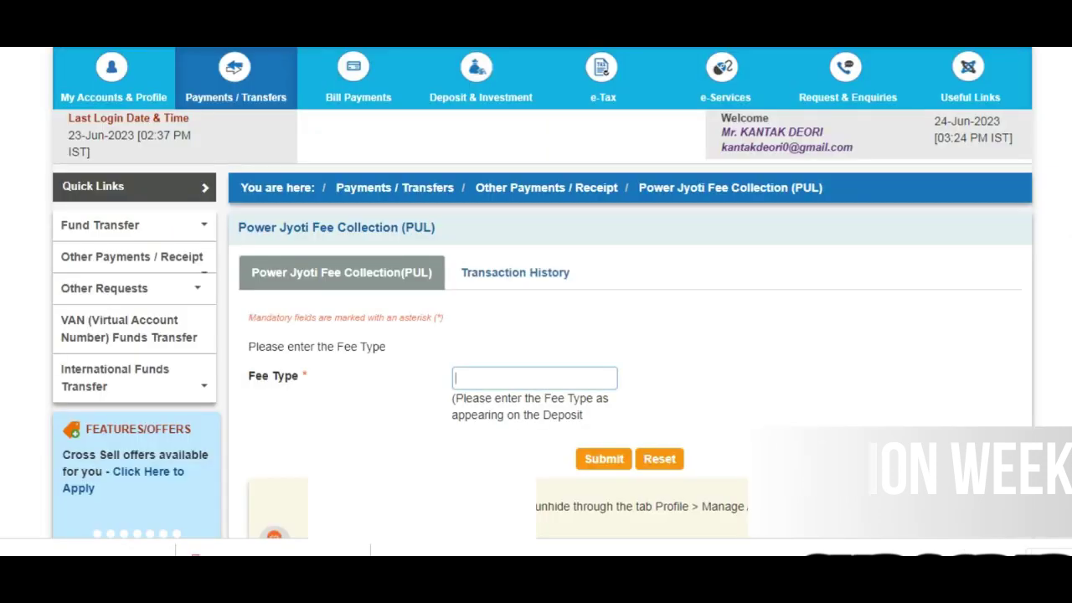
type("349")
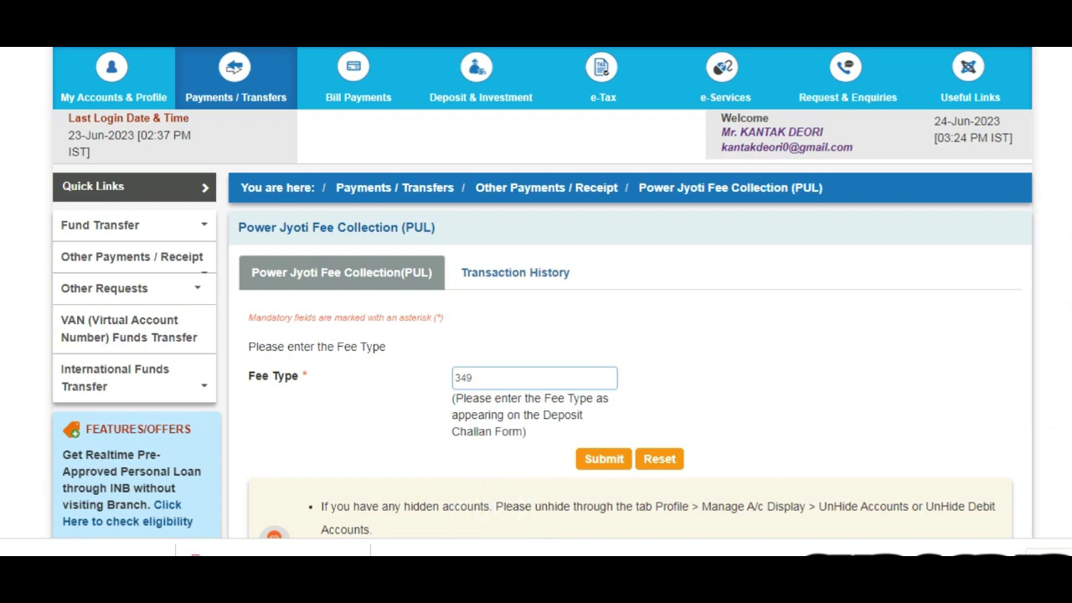
key("Return")
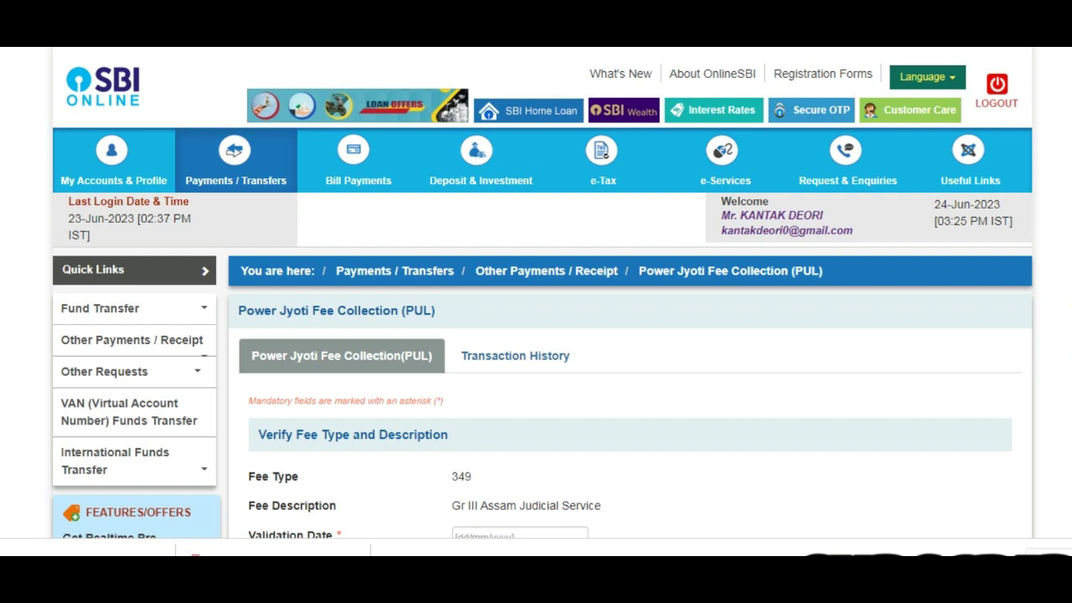
Step: Enter the date of birth as Validation Date, copy the challan's registration number into Fee Reference No., and confirm
scroll(543, 293, "down", 3)
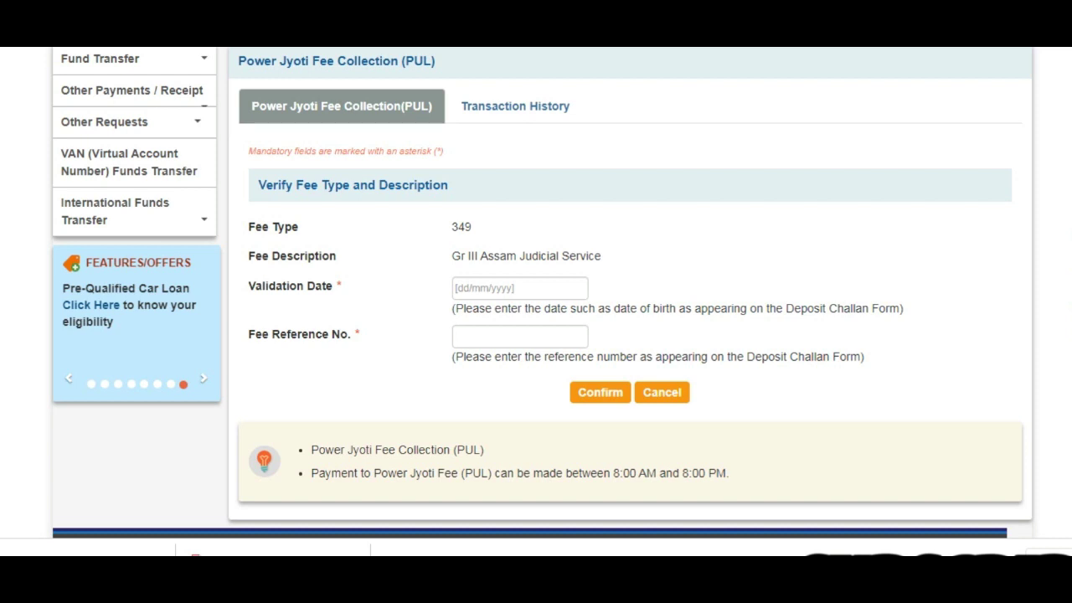
left_click(519, 287)
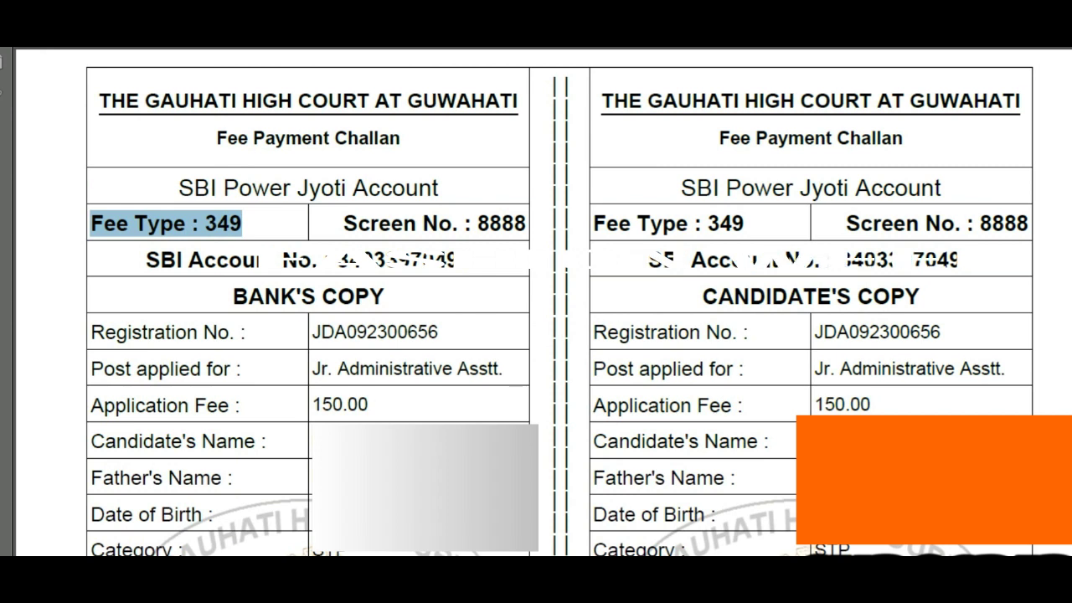
left_click_drag(438, 333, 311, 333)
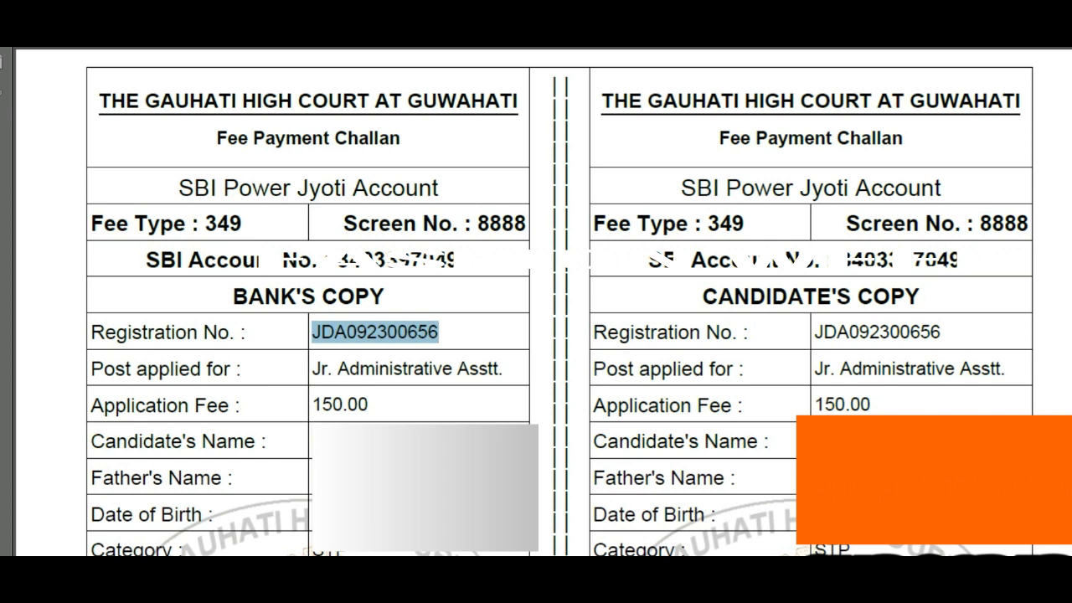
right_click(348, 335)
left_click(376, 347)
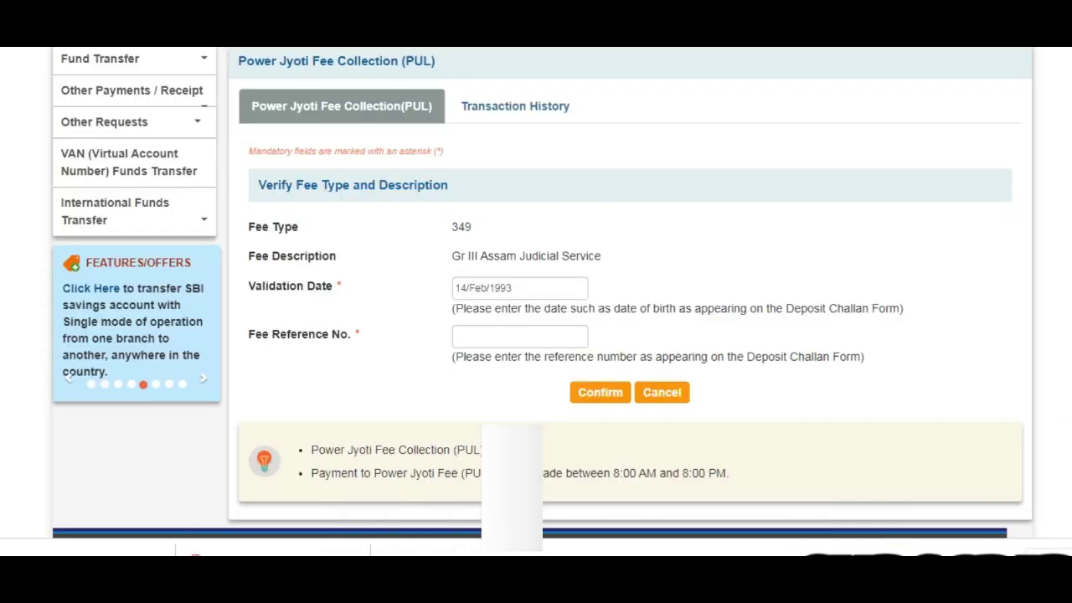
key("ctrl+v")
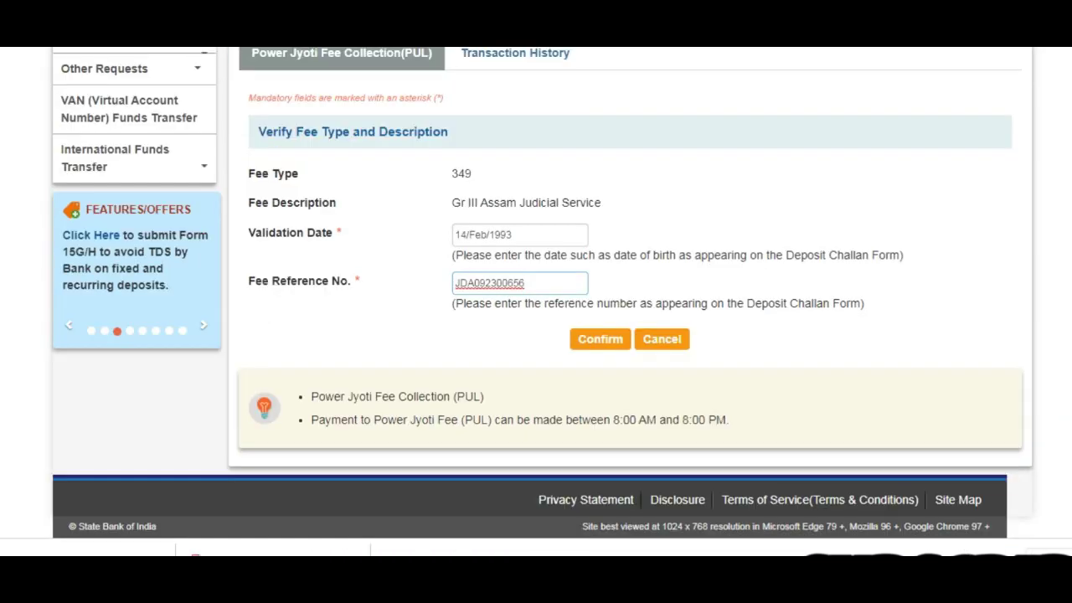
left_click(600, 339)
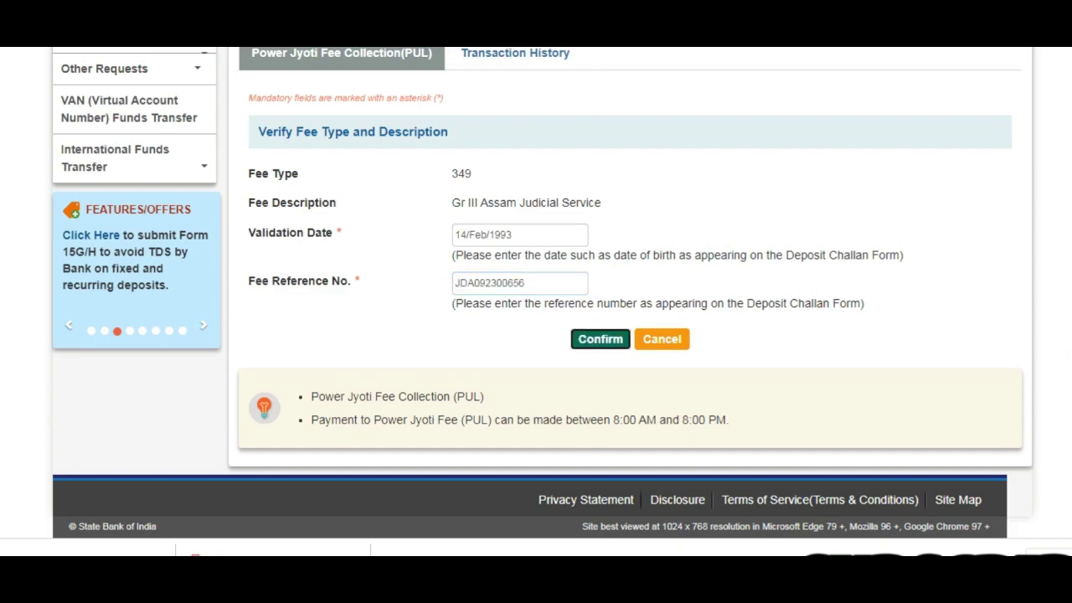
Step: Enter the remark "FEE PAYMENT ,FOR jr ADMINISTRATIVE ASSISTANT" for the fee payment and confirm the form
scroll(543, 292, "down", 5)
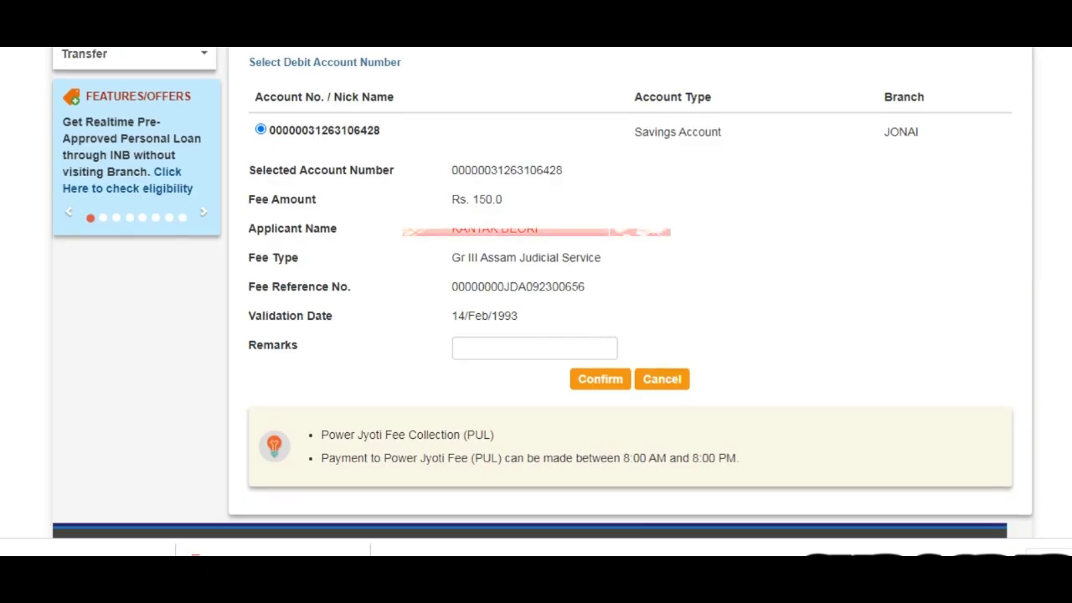
left_click(456, 347)
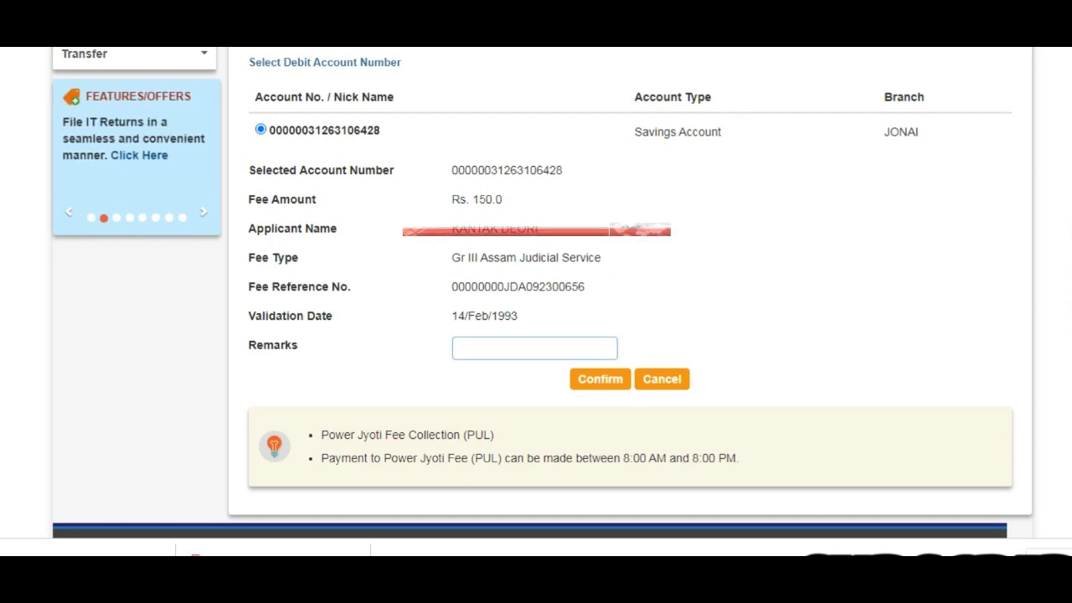
type("FEE PAYMENT ")
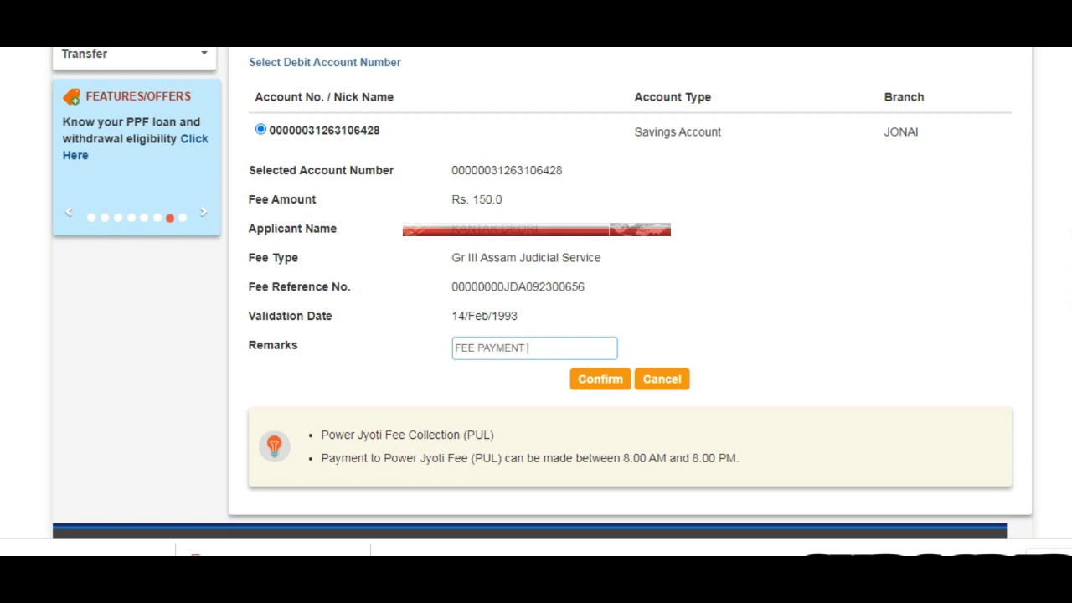
type(",FOR jr")
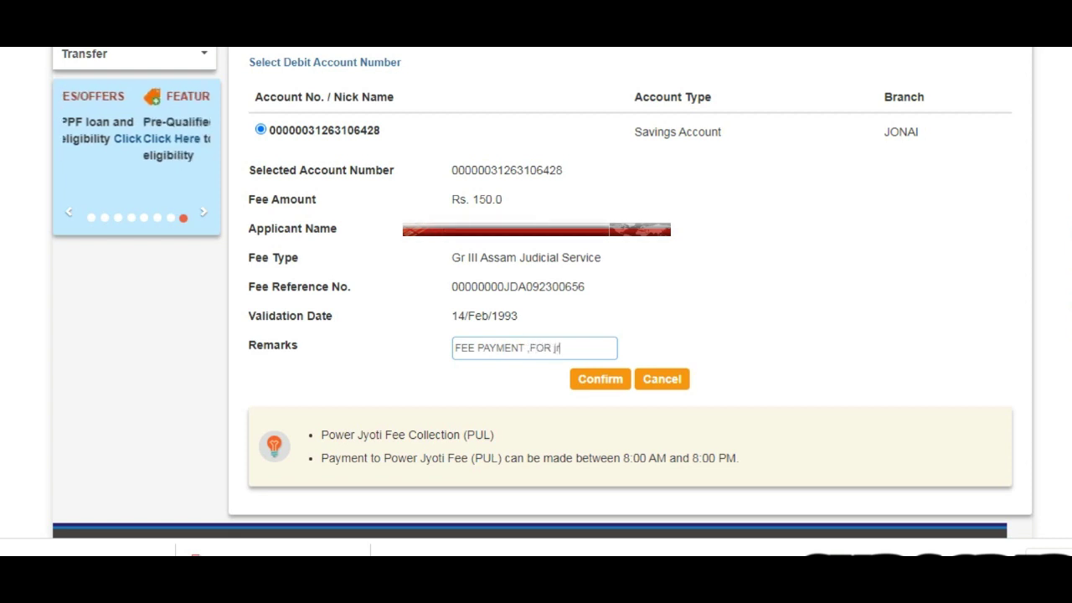
type(" ADMI")
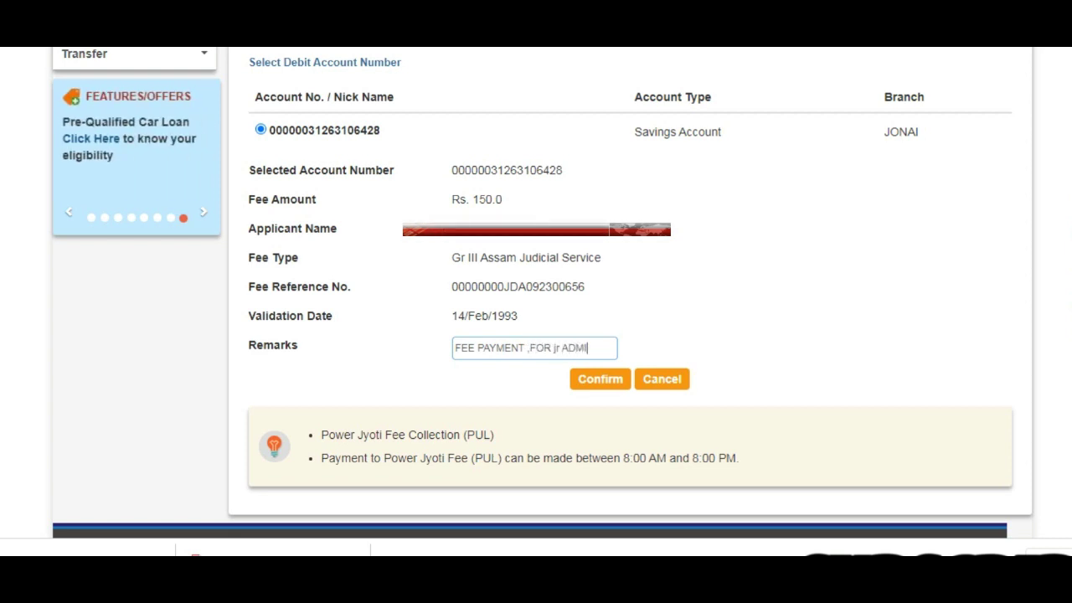
type("NISTRAT")
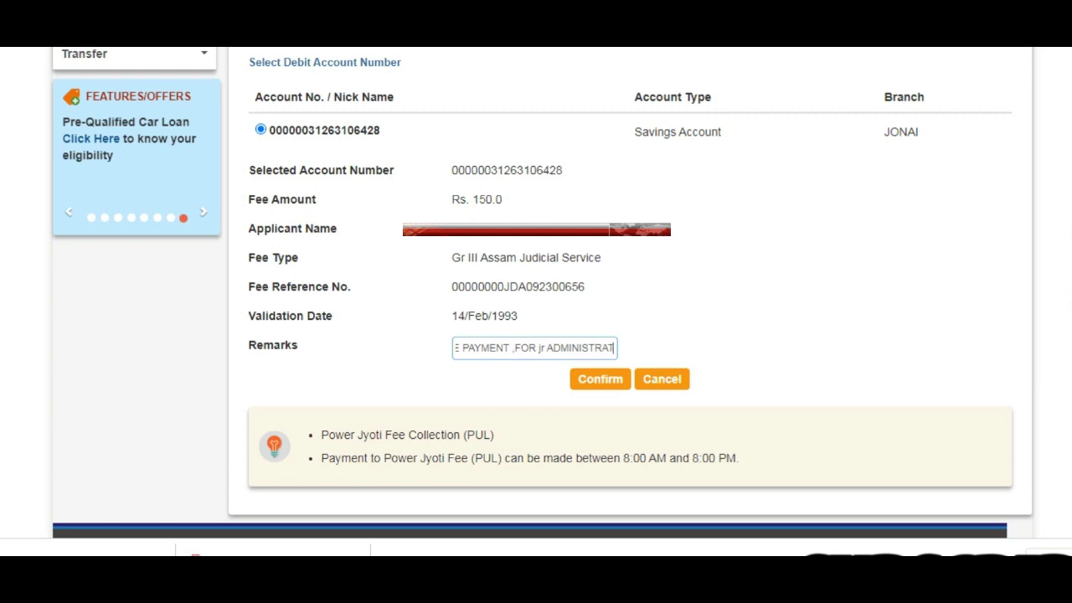
type("IVE ASS")
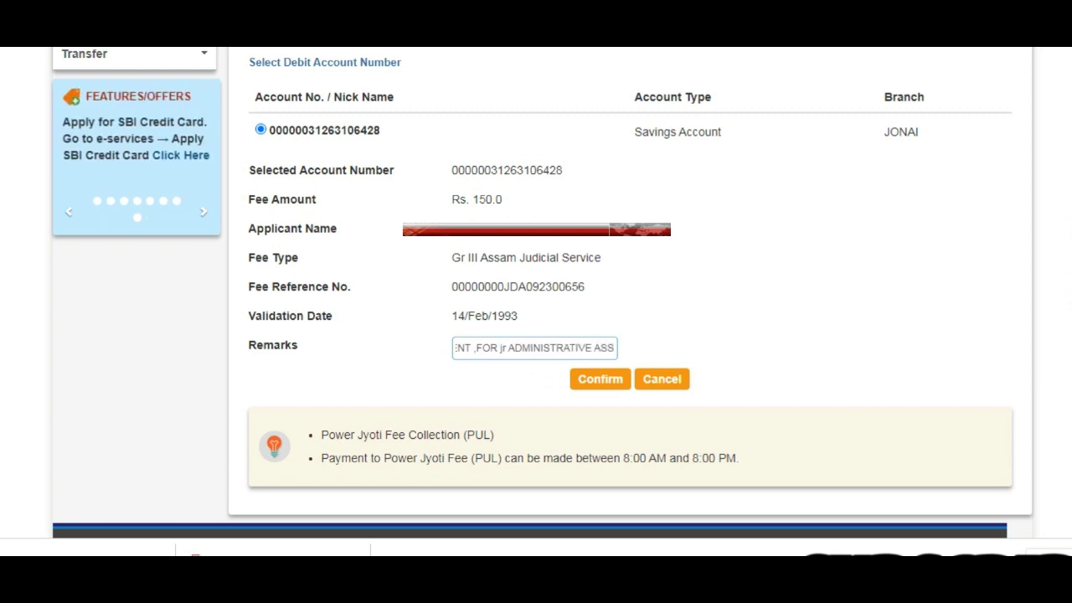
type("ISTANT")
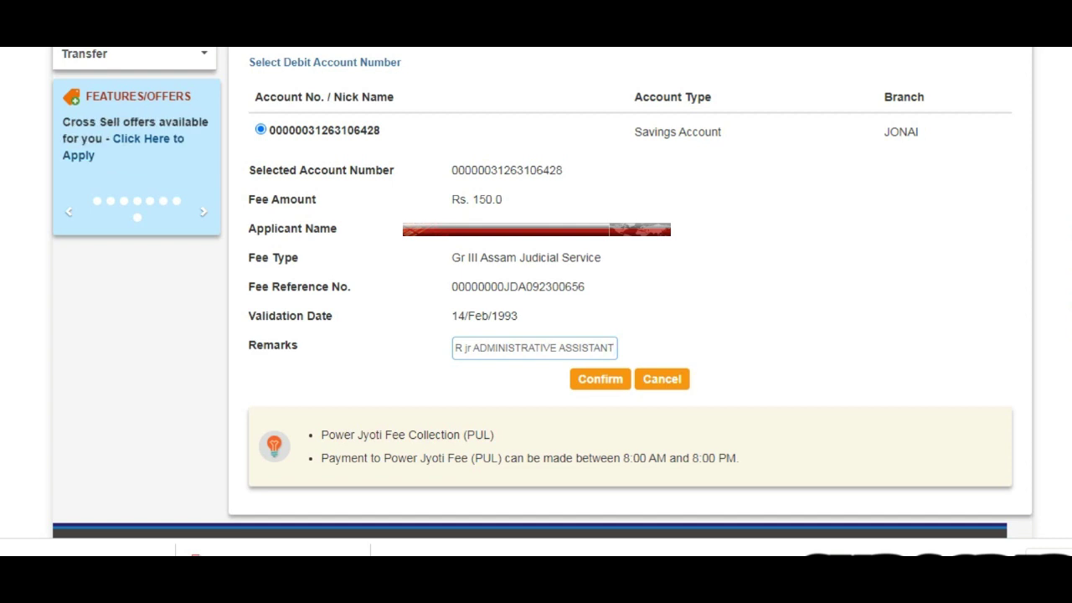
left_click(600, 379)
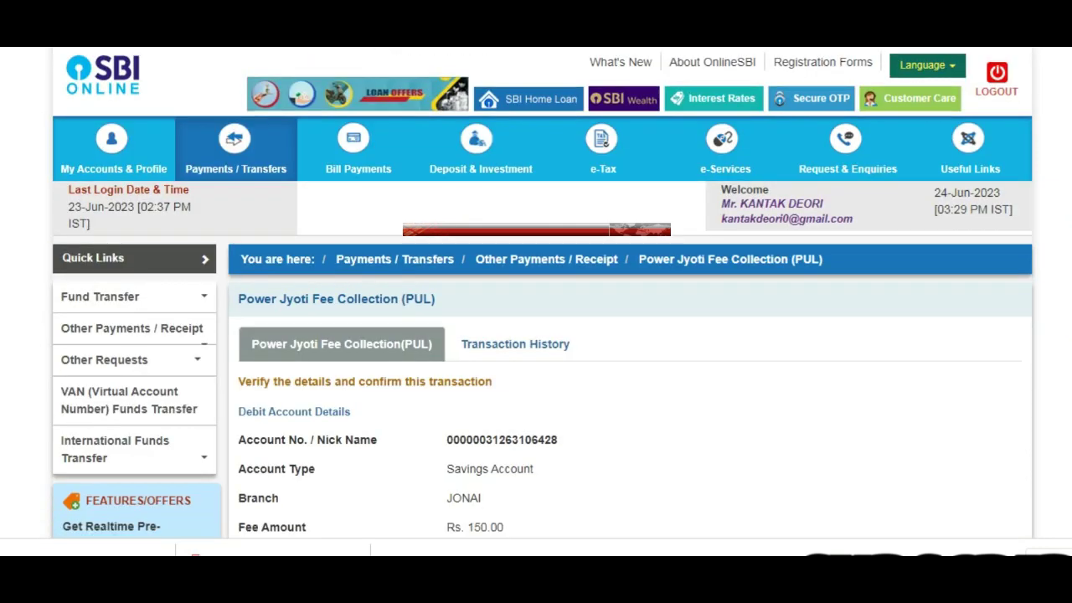
Step: Review and confirm the payment details, then authorise the transaction with the high security password
scroll(535, 302, "down", 4)
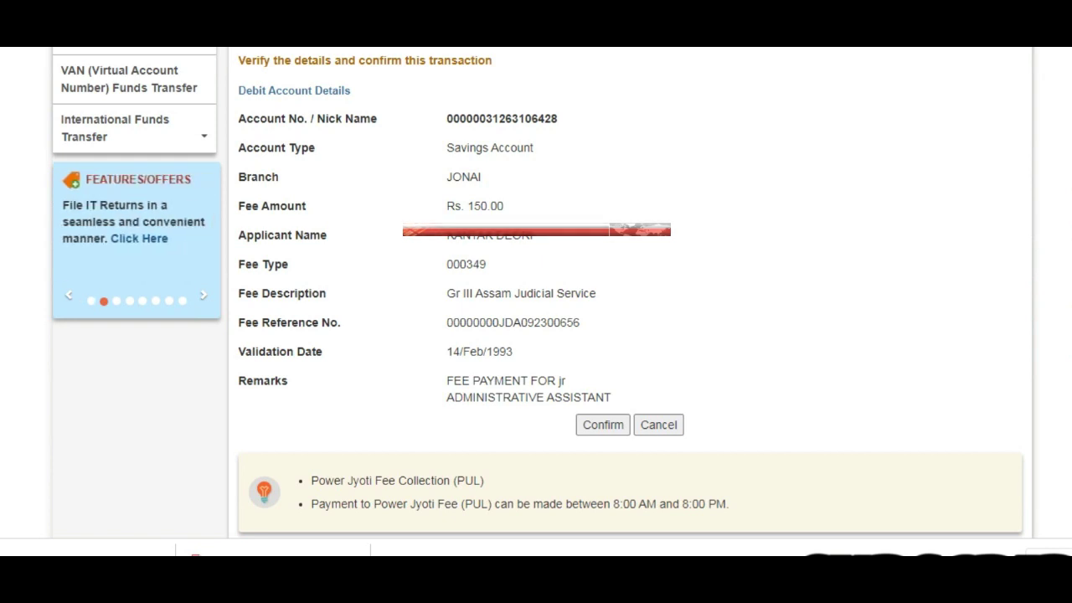
scroll(543, 293, "down", 1)
scroll(543, 293, "up", 1)
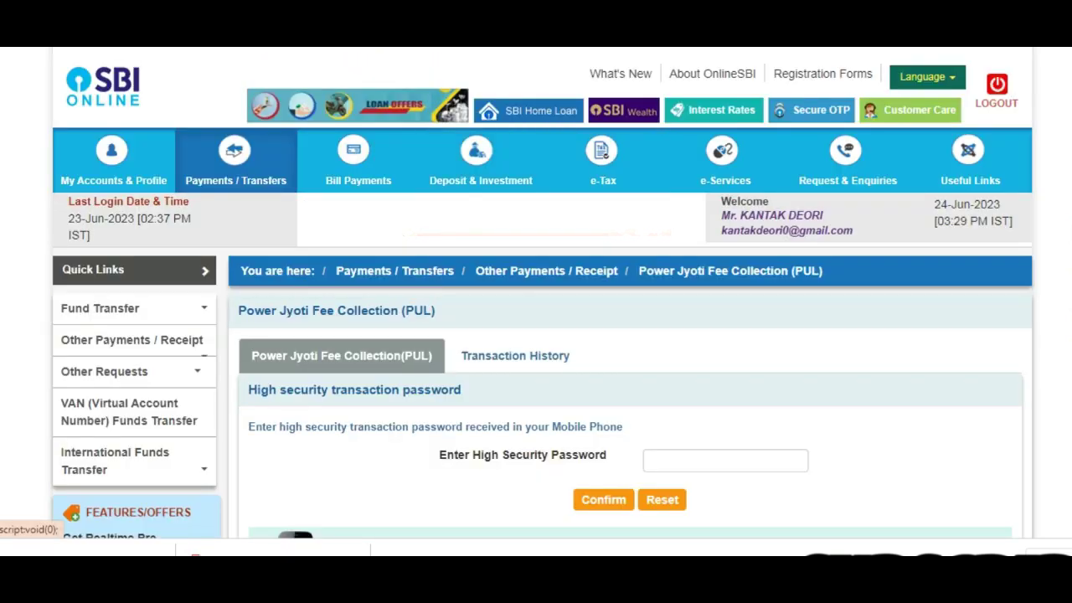
scroll(629, 301, "down", 3)
left_click(647, 210)
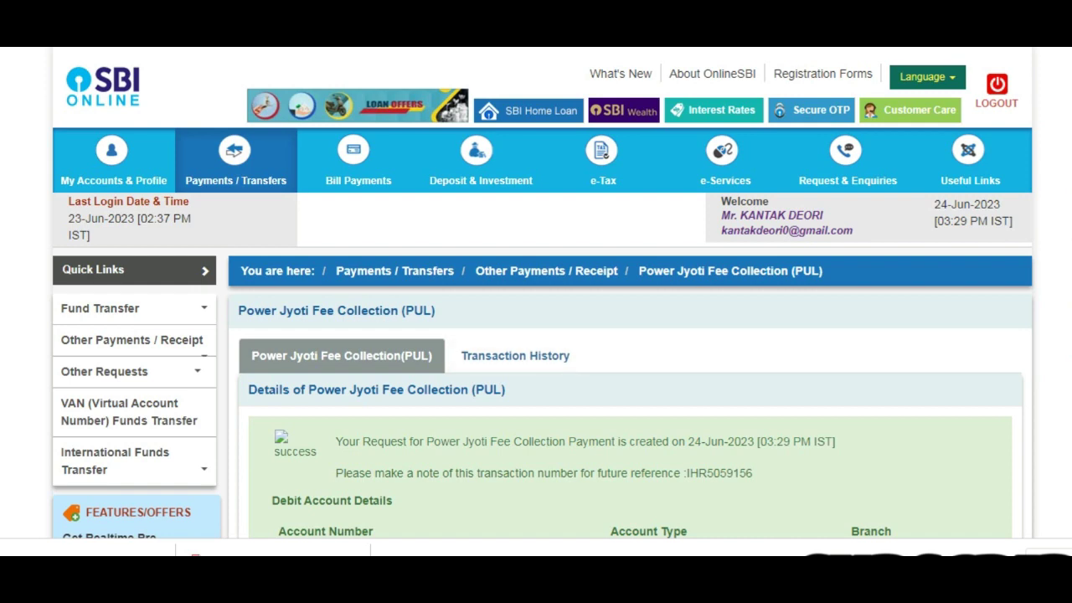
Step: Open the Power Jyoti transaction history and show the details of the payment dated 24-06-2023
scroll(536, 335, "down", 2)
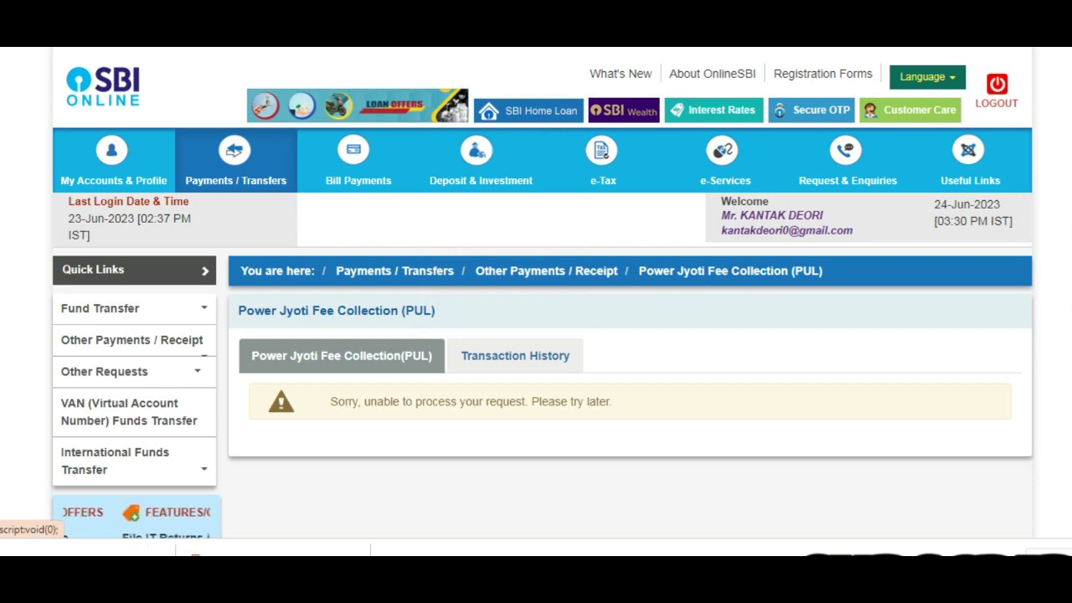
left_click(515, 355)
scroll(543, 335, "down", 2)
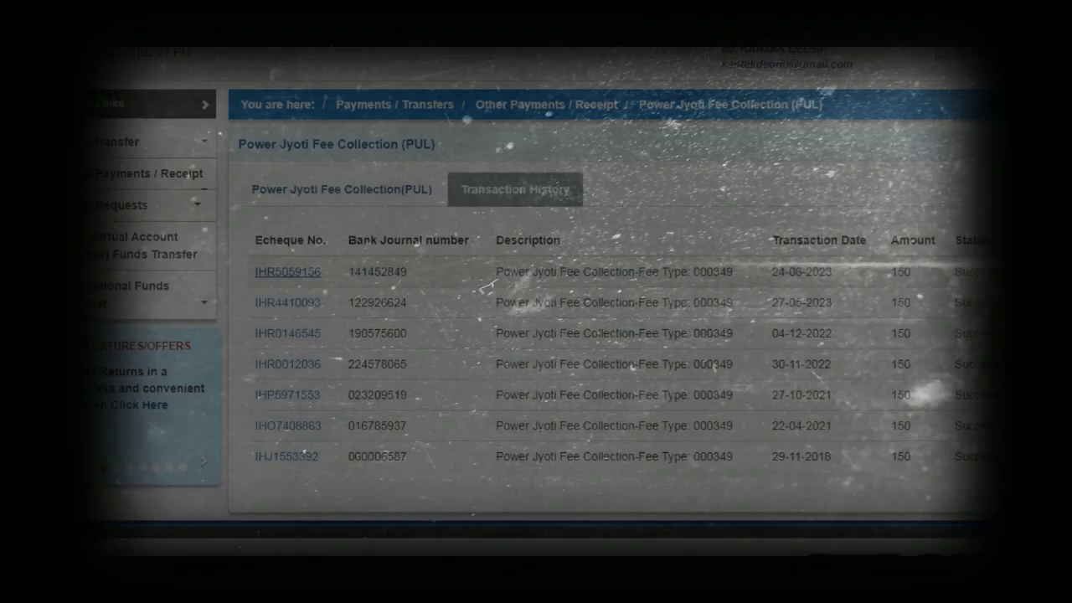
left_click(486, 287)
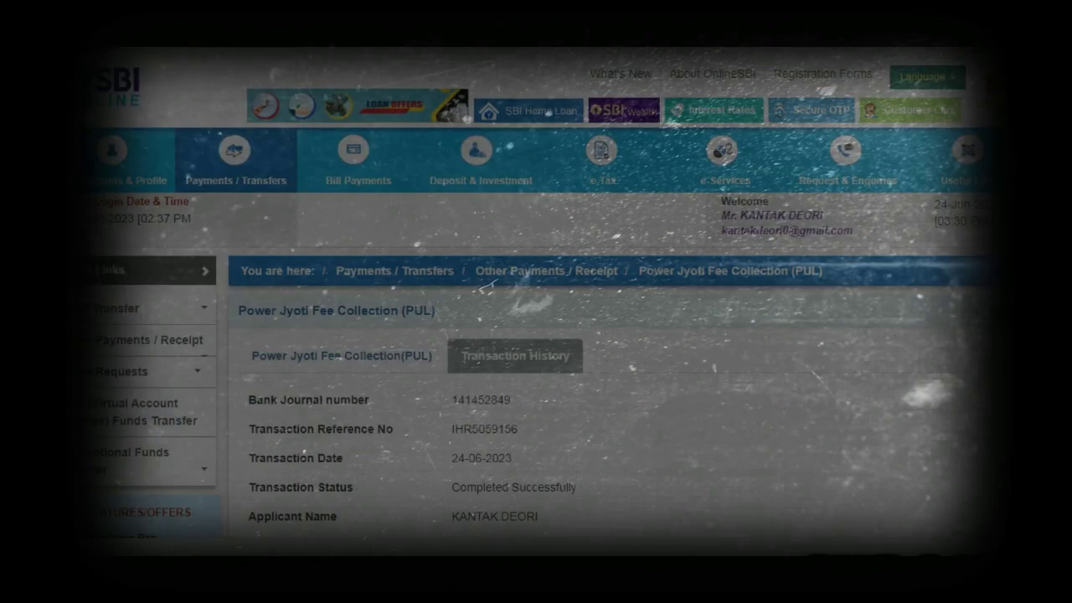
Step: Open the printable receipt of the 24-06-2023 fee payment and bring its print option into view
scroll(485, 286, "down", 3)
left_click(605, 419)
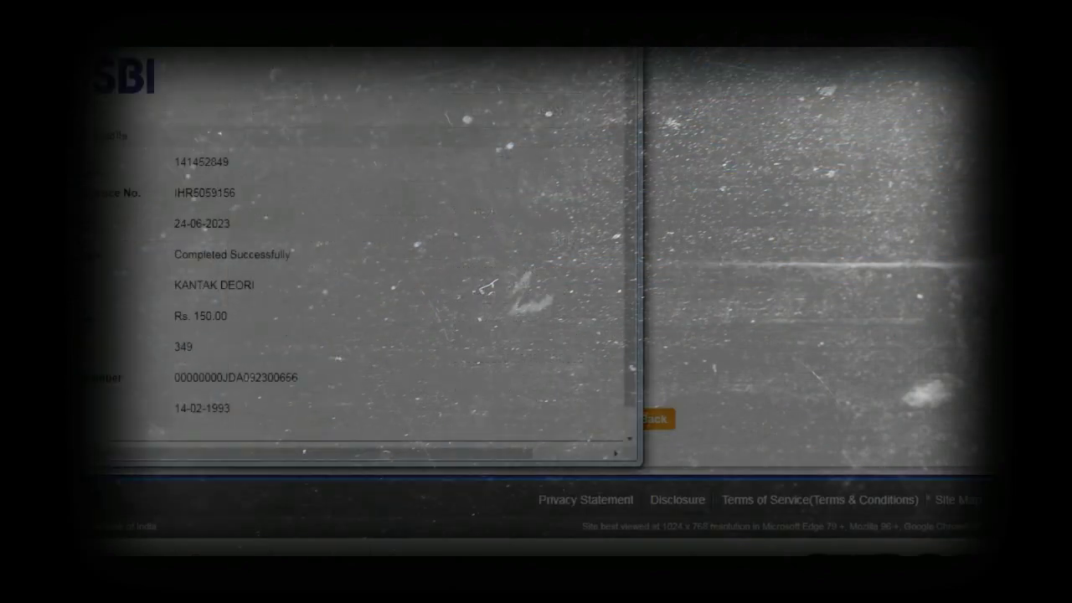
scroll(486, 286, "down", 1)
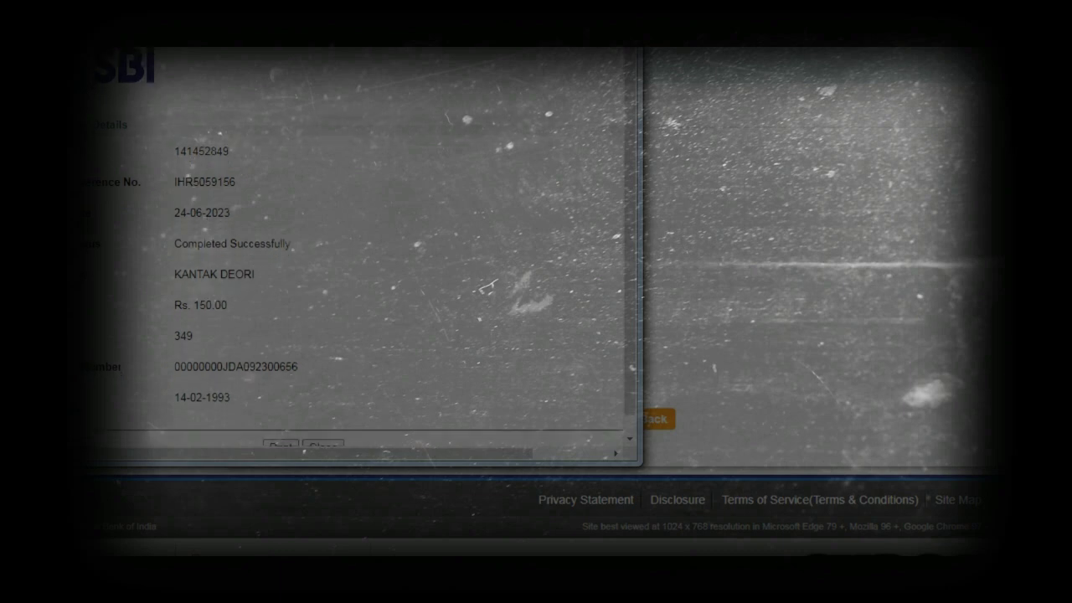